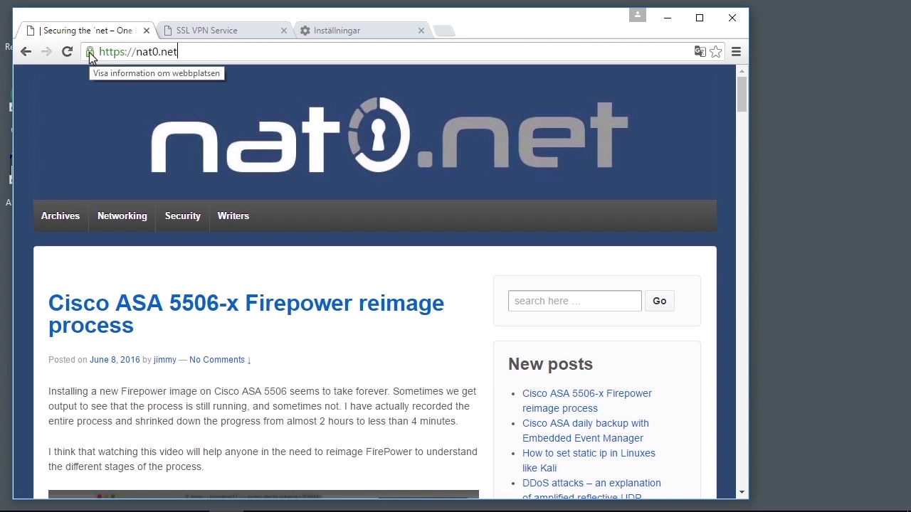
Step: Compare the SSL VPN Service login tab with nat0.net, then open nat0.net's security overview
click(244, 33)
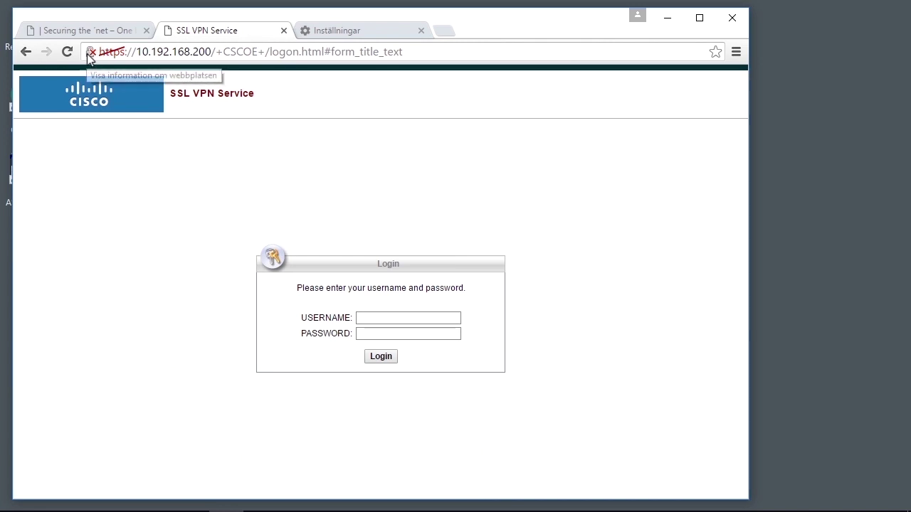
click(91, 30)
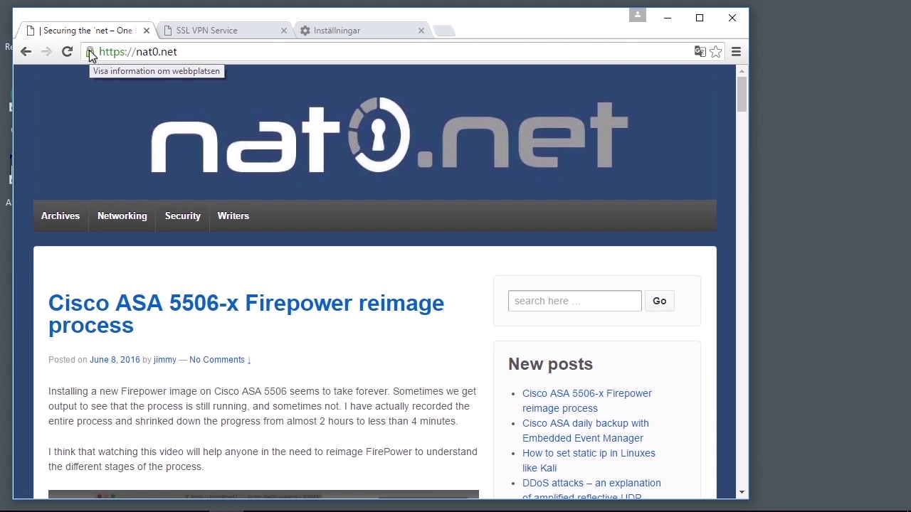
click(90, 53)
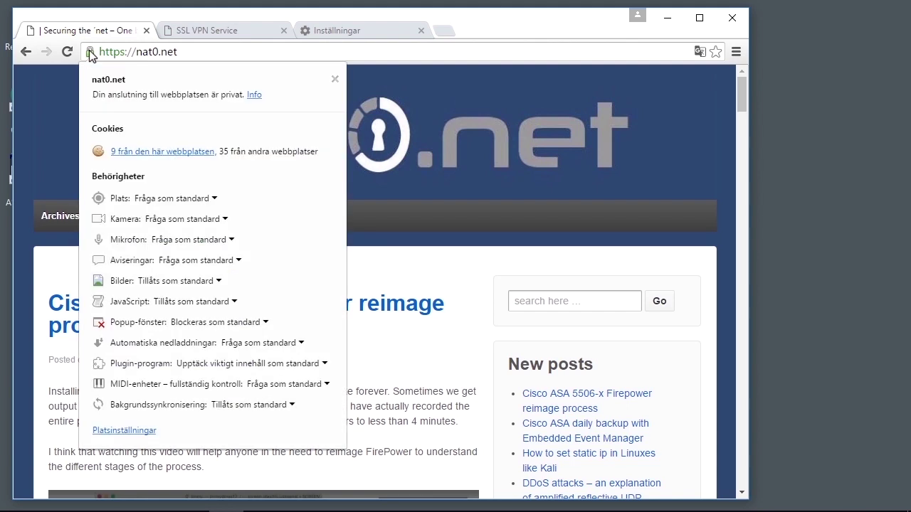
click(254, 94)
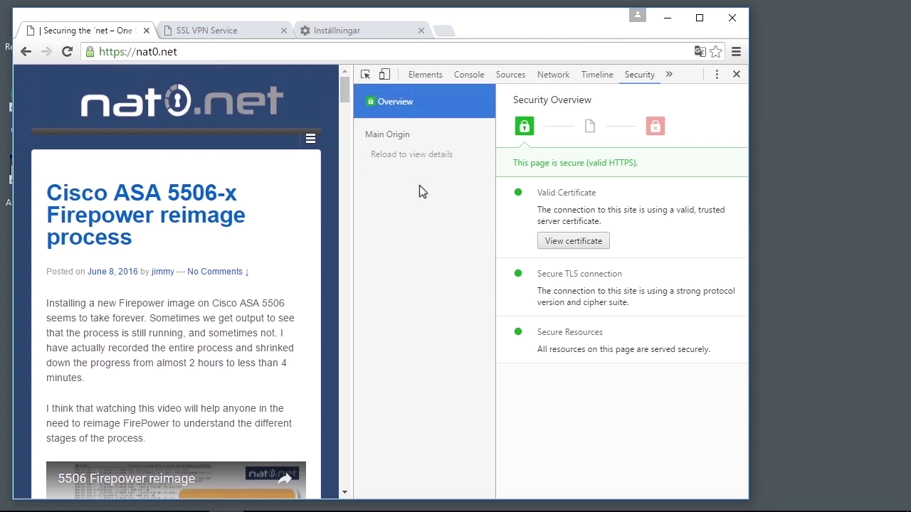
Step: Open nat0.net's certificate and select the COMODO SECURE™ root on its Certification Path
click(561, 245)
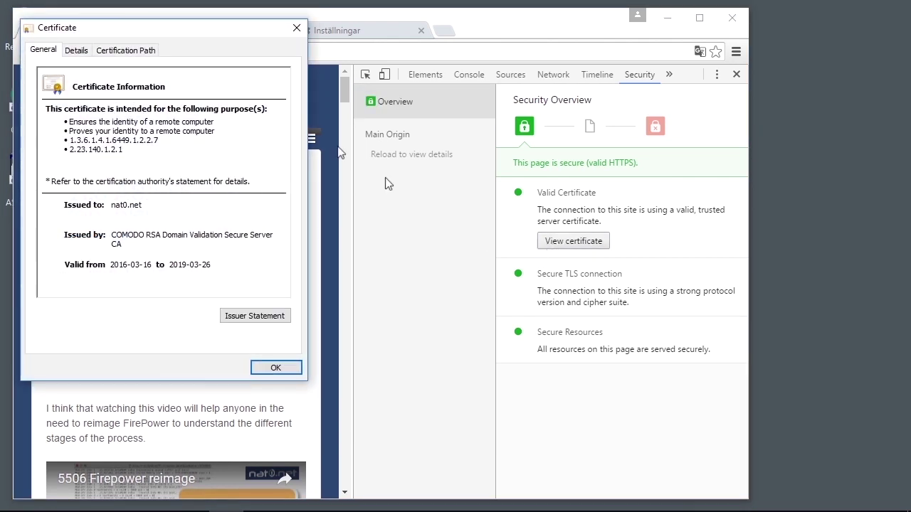
drag(199, 30, 320, 73)
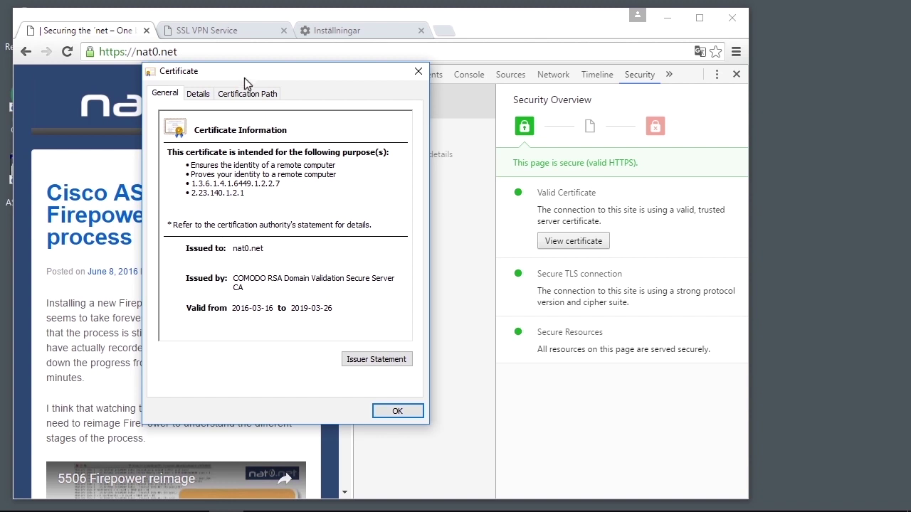
click(255, 95)
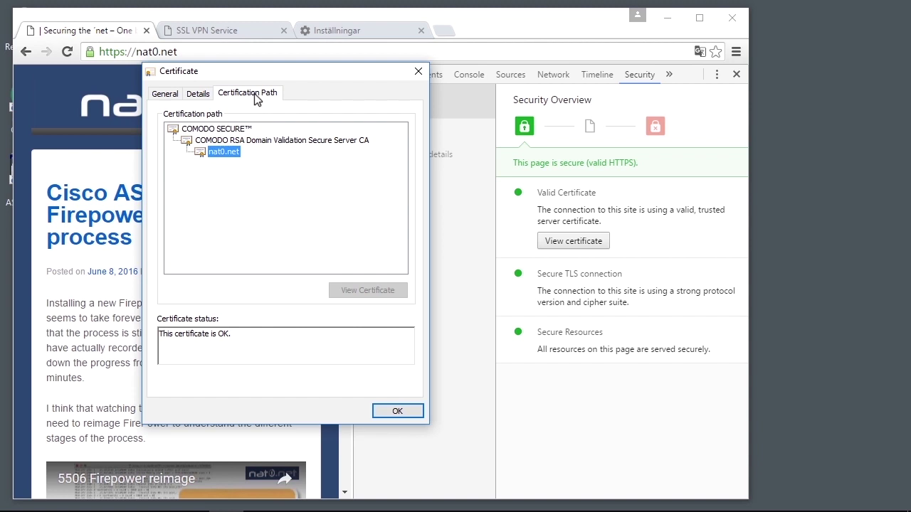
click(232, 129)
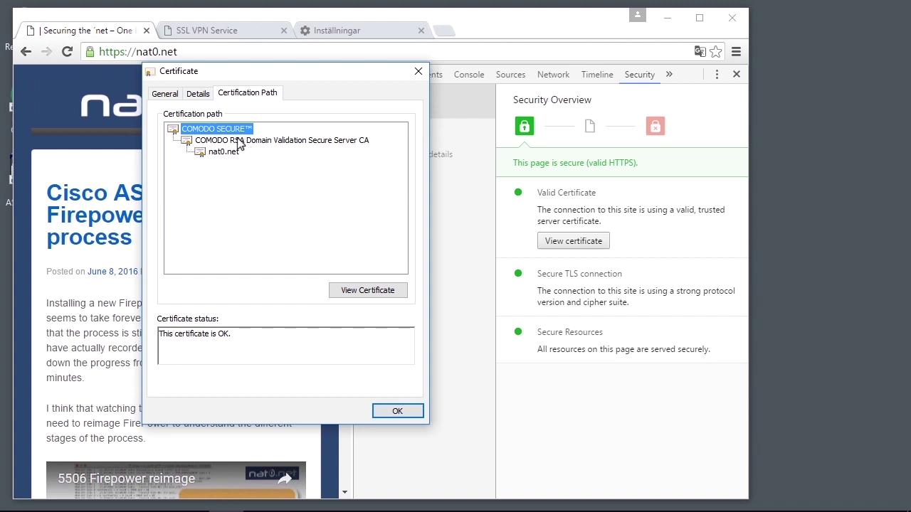
click(197, 133)
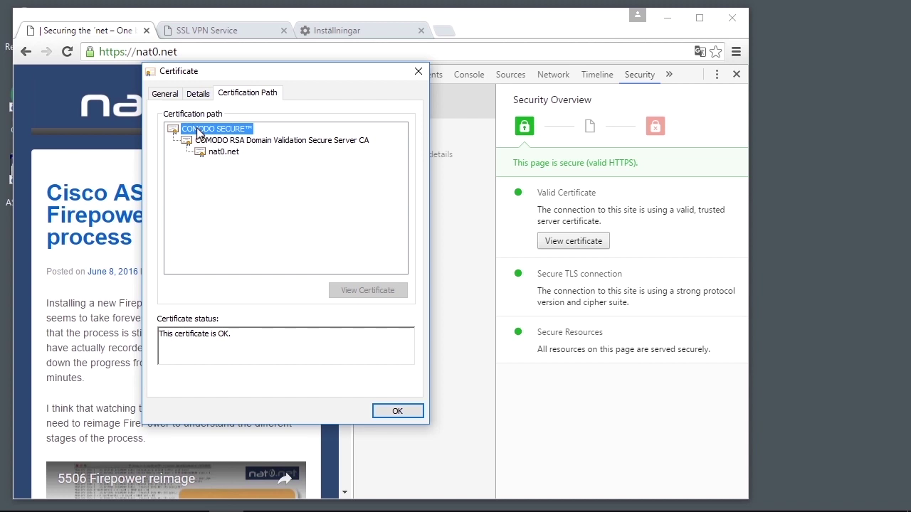
click(207, 133)
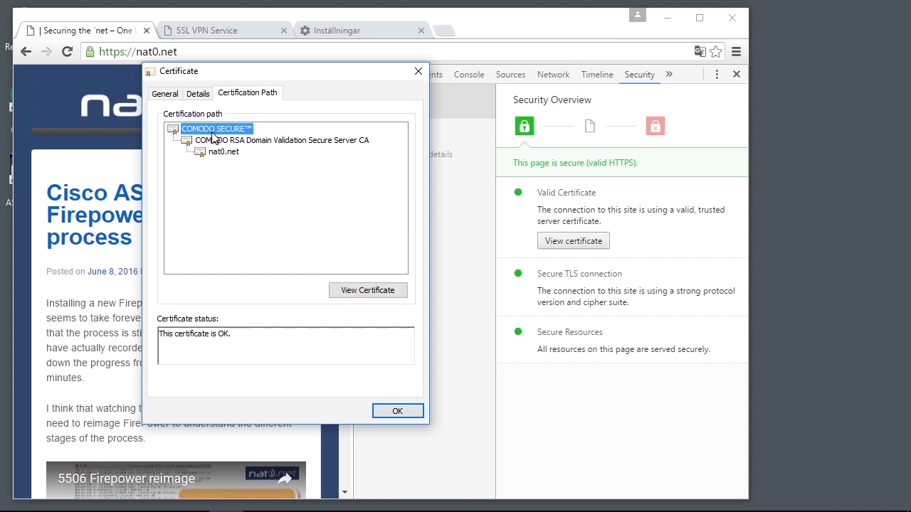
Step: Open the COMODO SECURE™ root certificate and inspect its Key Usage and Friendly name details
click(372, 293)
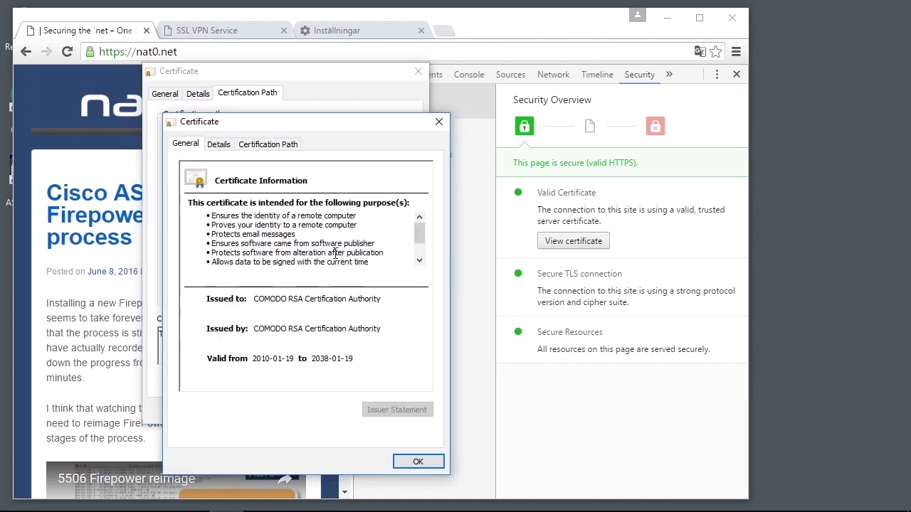
drag(272, 124, 215, 69)
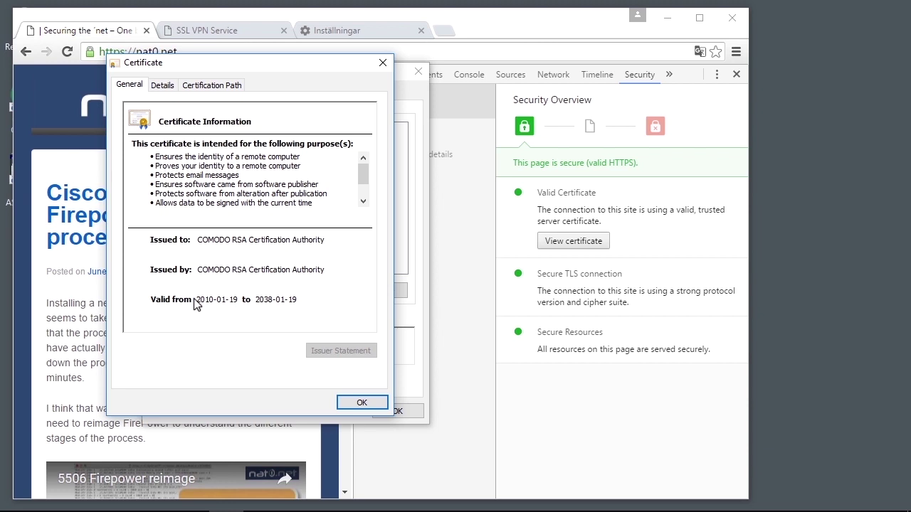
click(163, 86)
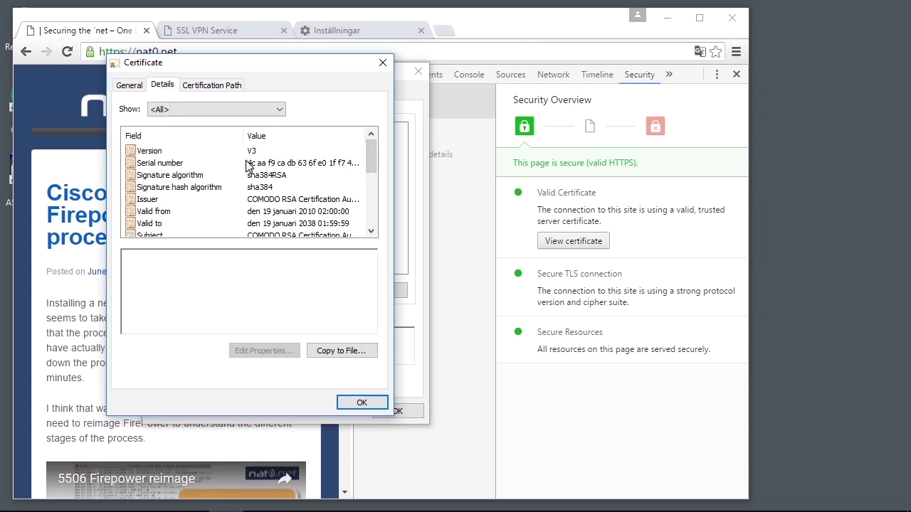
drag(371, 160, 371, 205)
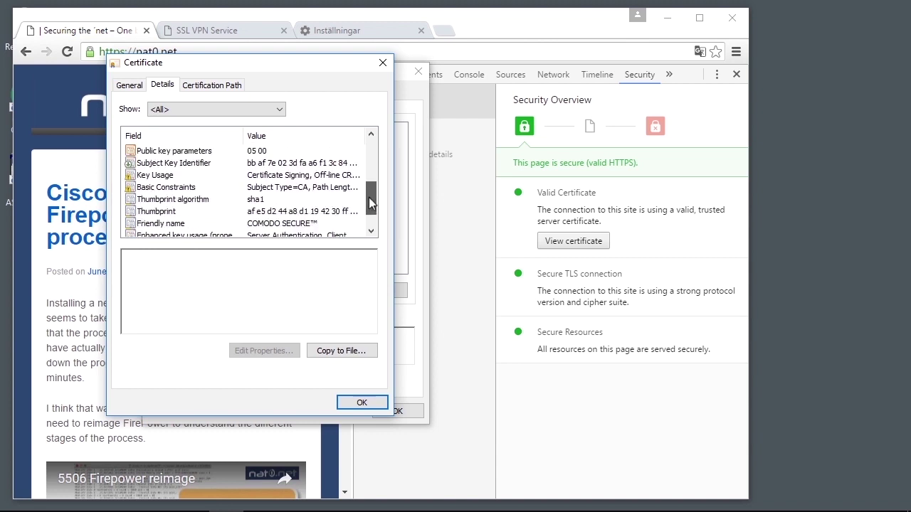
click(156, 176)
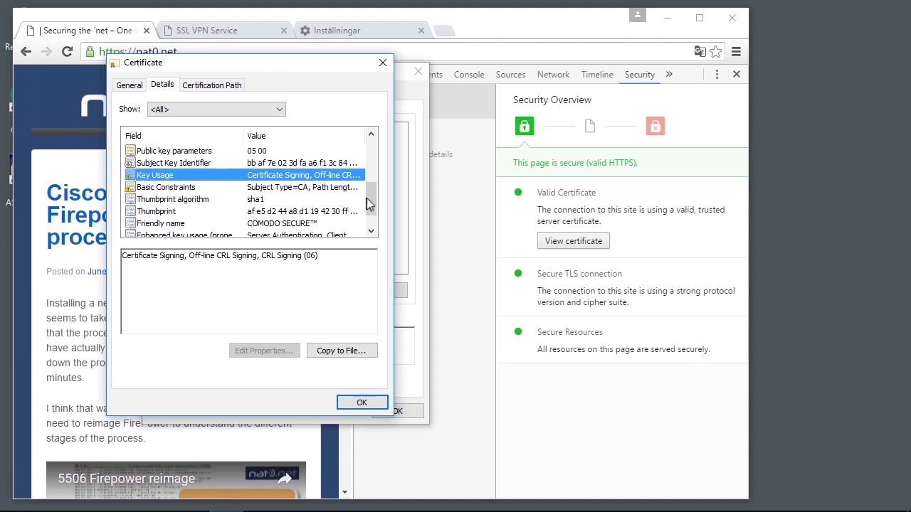
scroll(370, 206, down, 1)
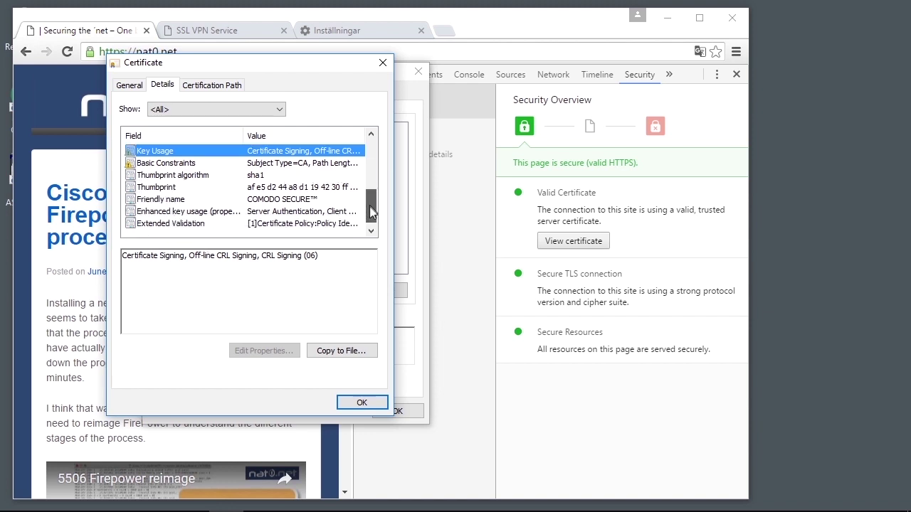
click(141, 201)
Step: Close the root certificate window and the nat0.net certificate window
drag(197, 64, 222, 85)
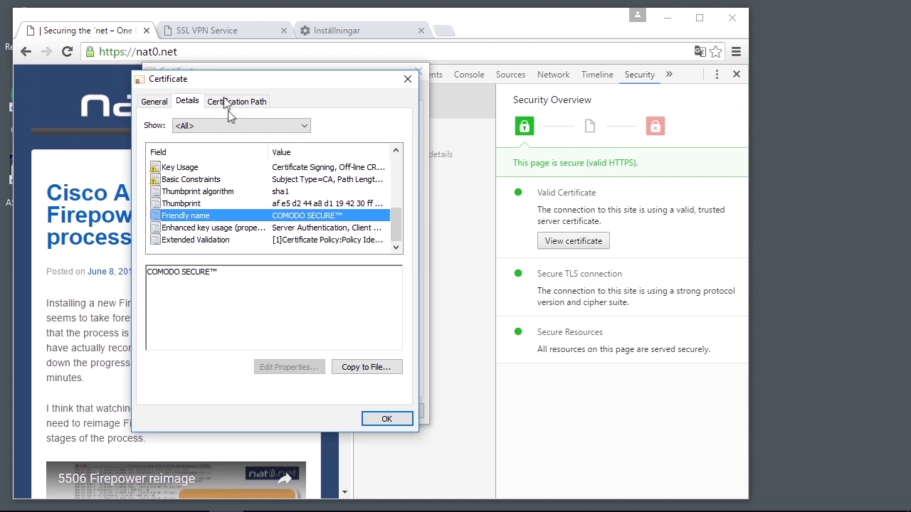
key(shift+Tab)
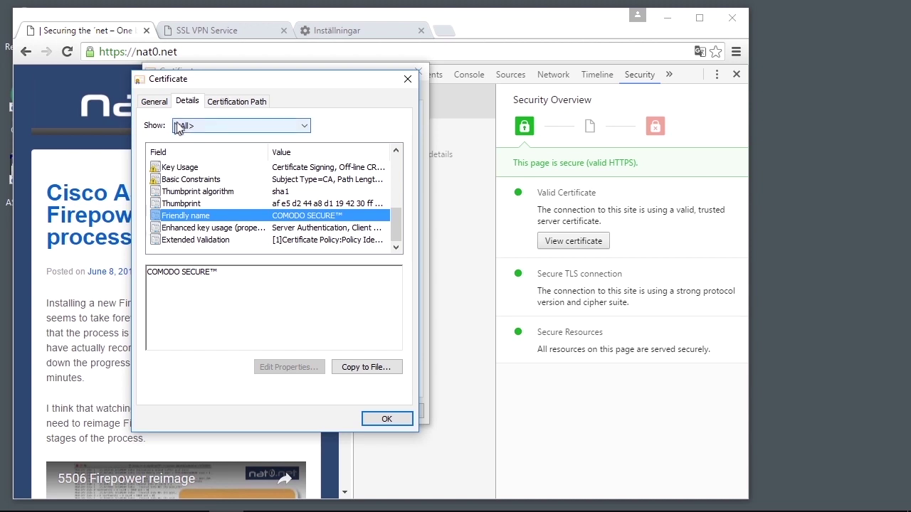
click(399, 423)
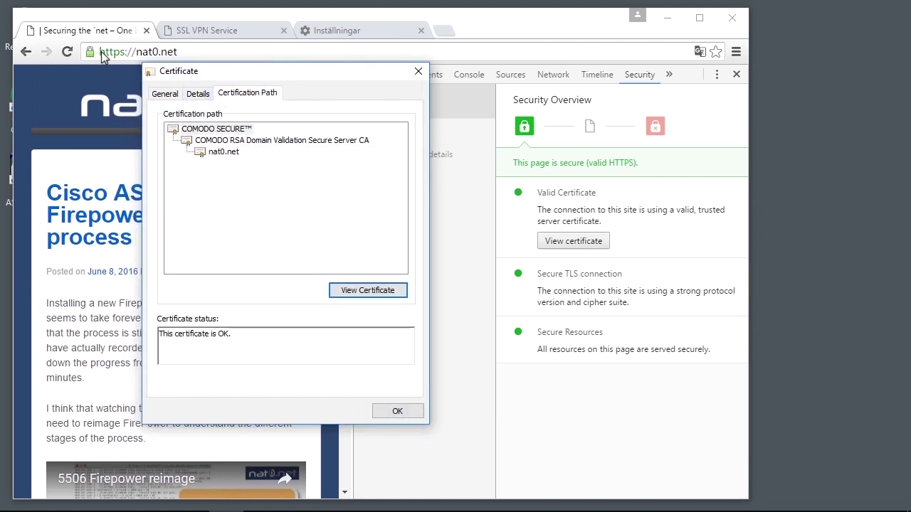
key(shift+Tab)
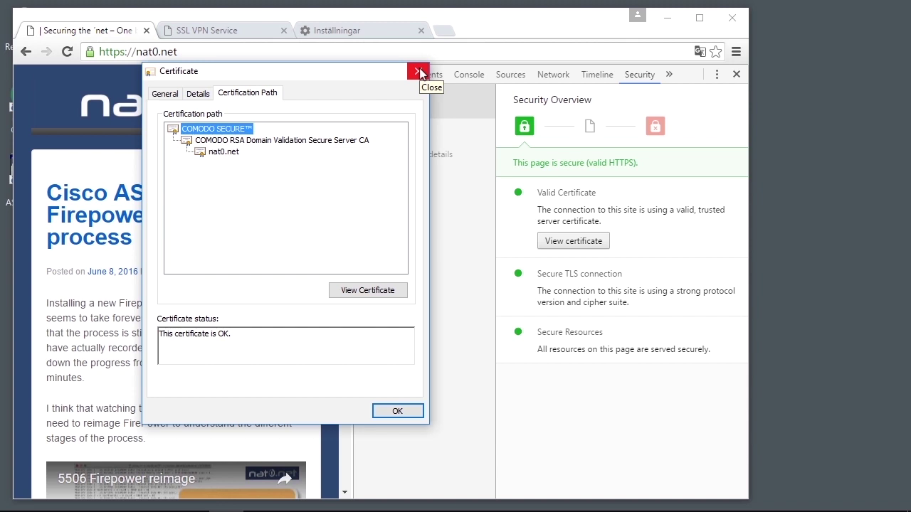
click(418, 72)
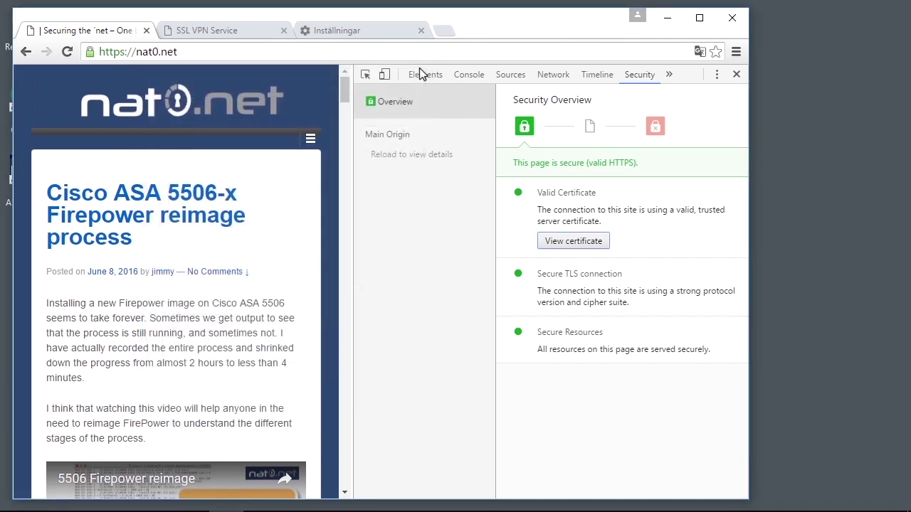
Step: Open the computer's certificate store from the browser settings page
click(358, 32)
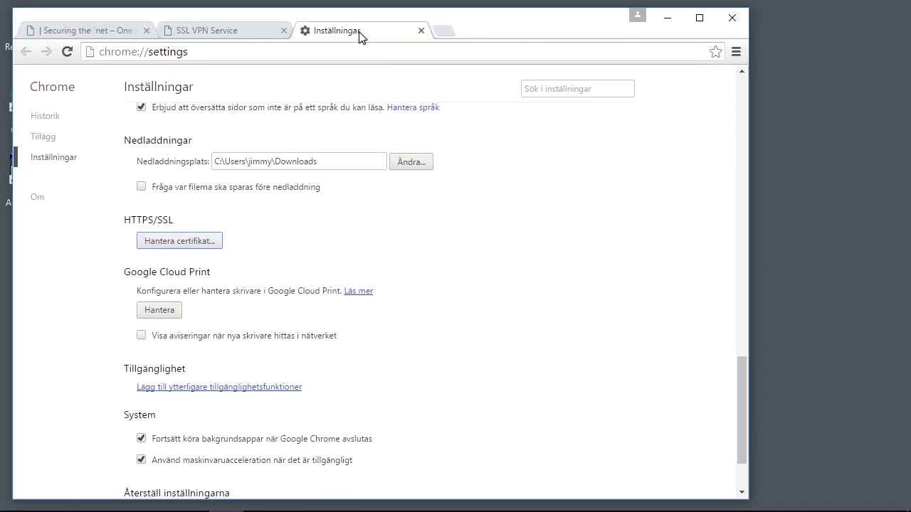
scroll(426, 339, down, 1)
scroll(425, 338, down, 2)
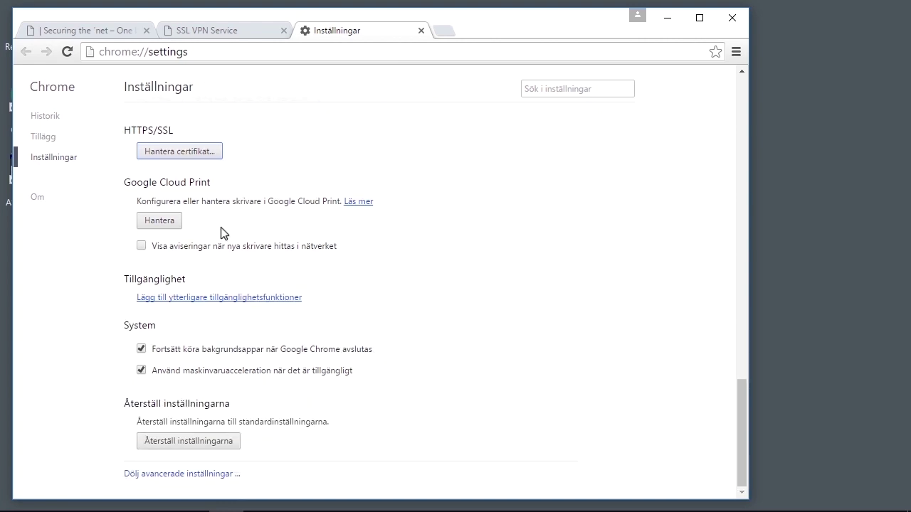
click(171, 153)
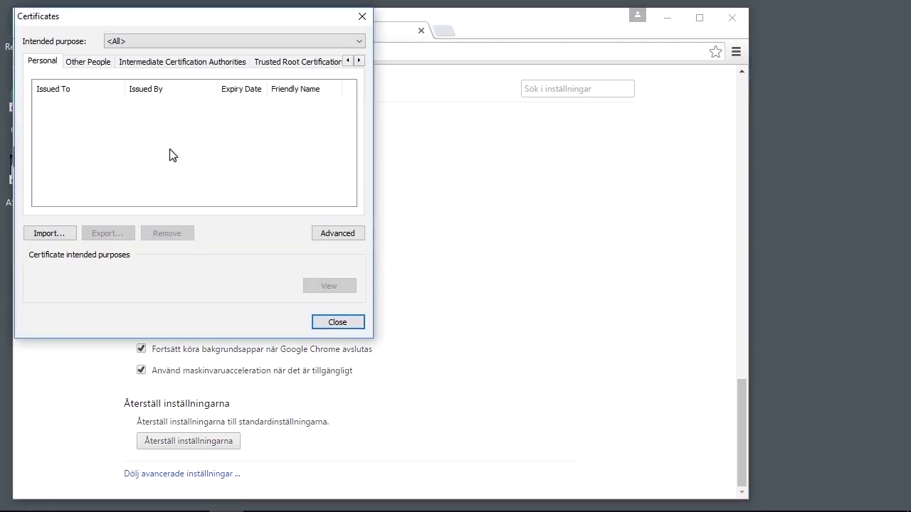
drag(101, 27, 184, 86)
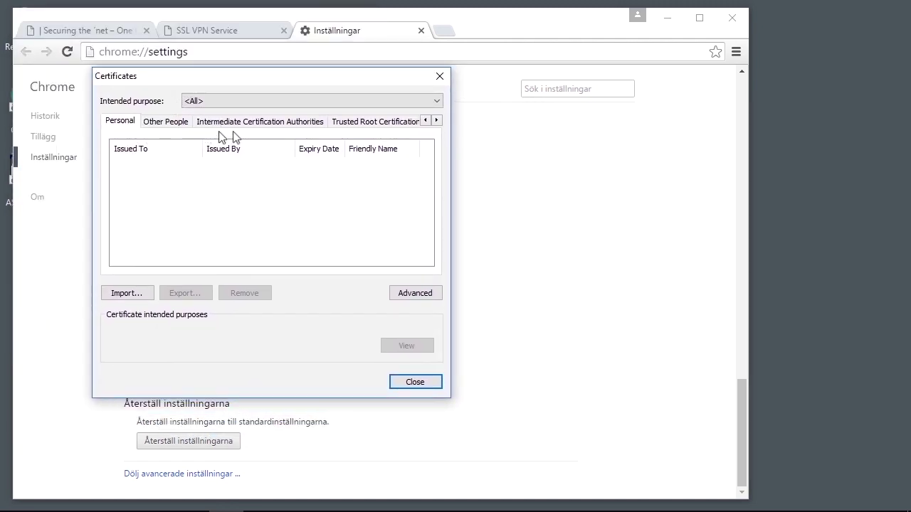
Step: Find COMODO RSA among Trusted Root Certification Authorities, widen Issued To, then close the store
click(341, 125)
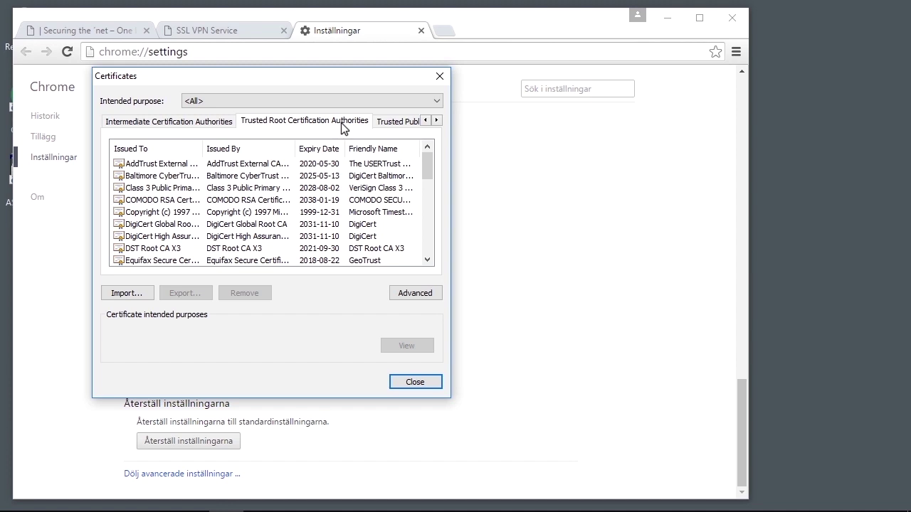
click(155, 200)
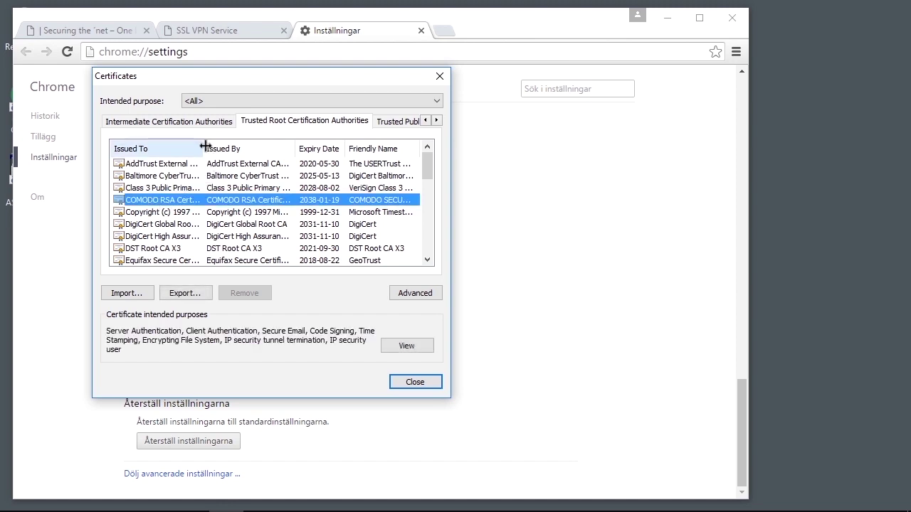
drag(205, 145, 280, 147)
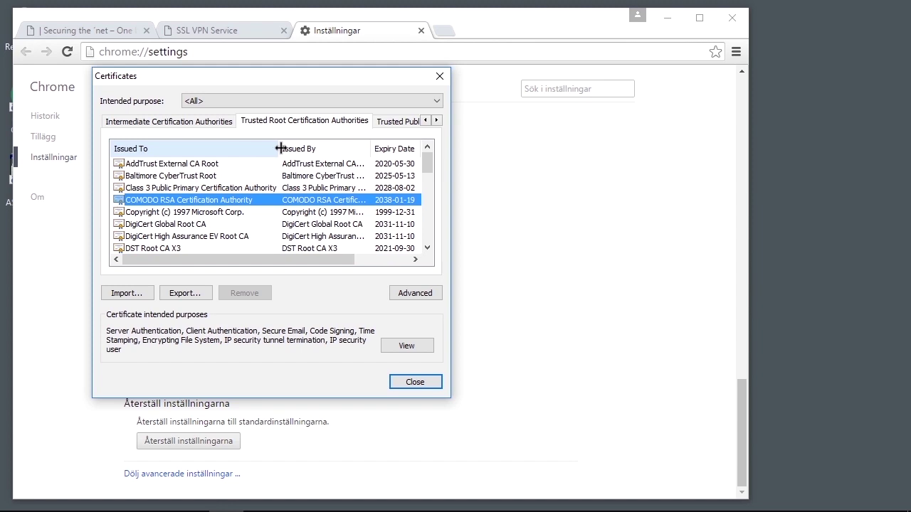
click(415, 382)
Step: Check nat0.net's chain: COMODO SECURE™, COMODO RSA Domain Validation CA, nat0.net, then close it
click(103, 32)
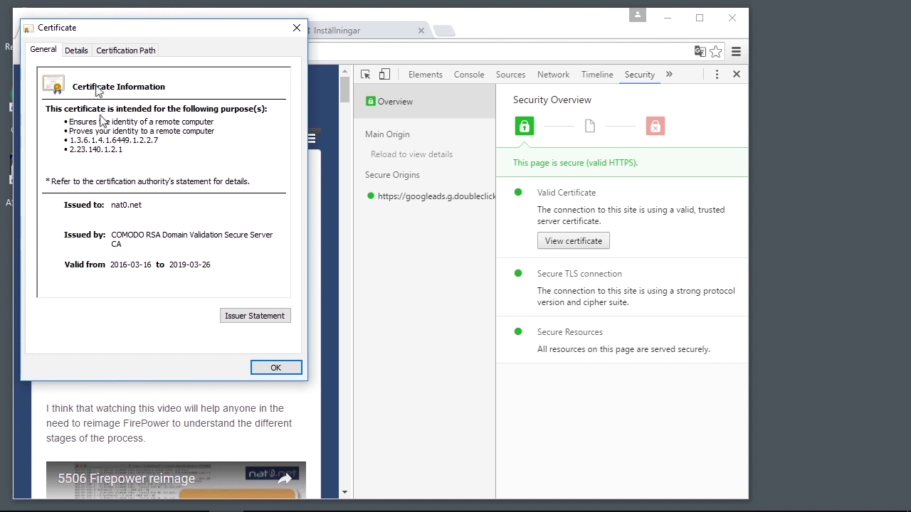
click(78, 51)
click(121, 54)
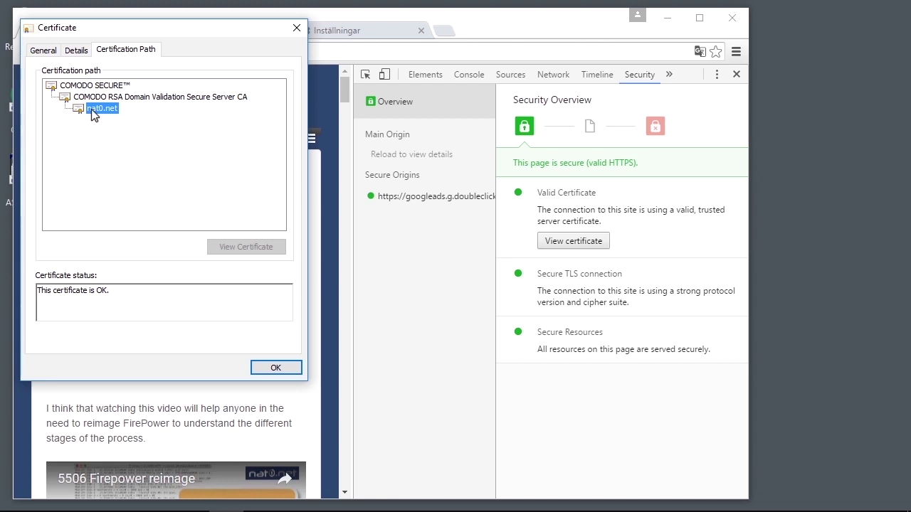
click(86, 87)
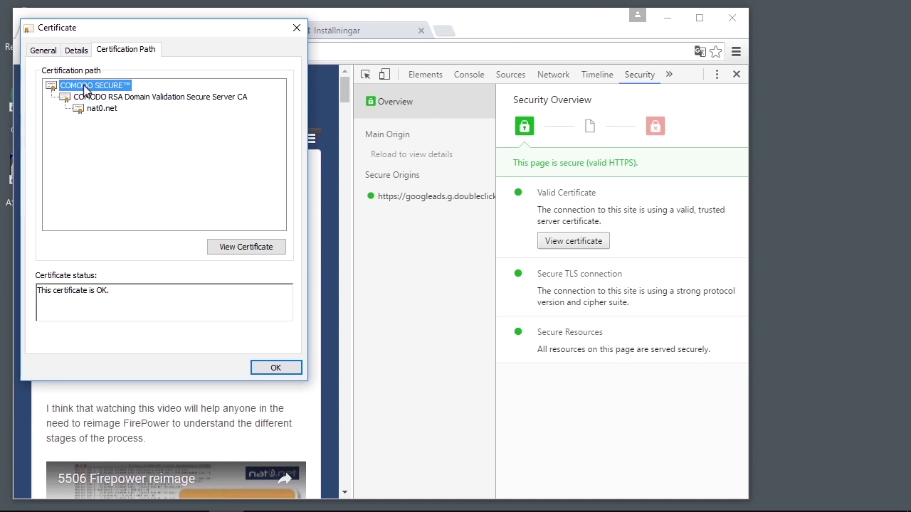
click(85, 98)
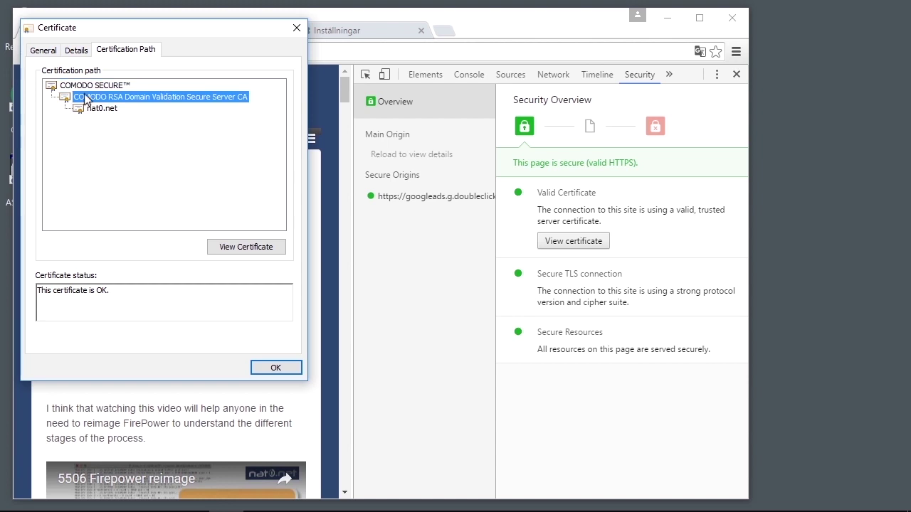
click(98, 114)
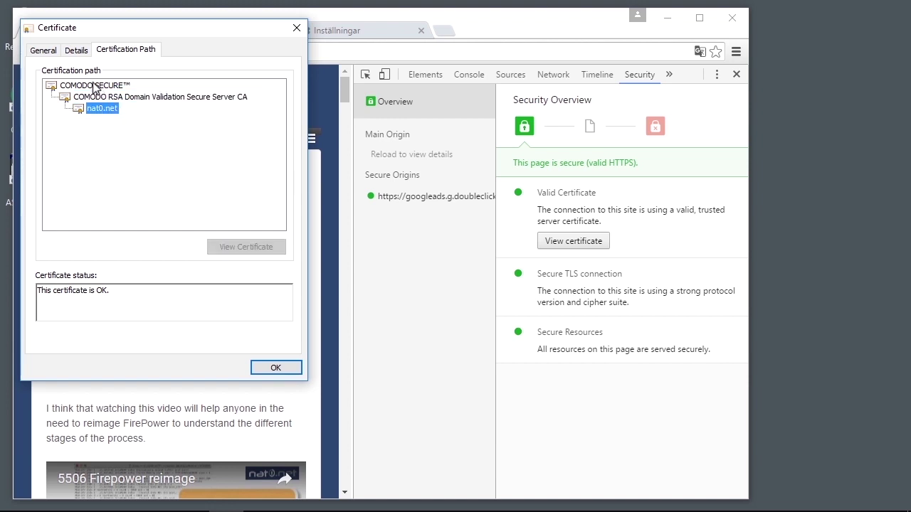
click(297, 29)
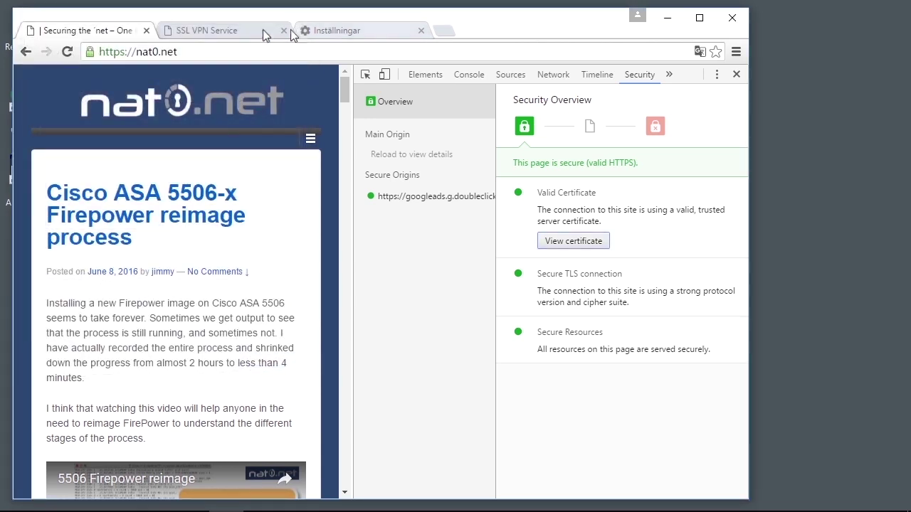
Step: Open the SSL VPN login page's security overview and highlight IP address 10.192.168.200
click(205, 37)
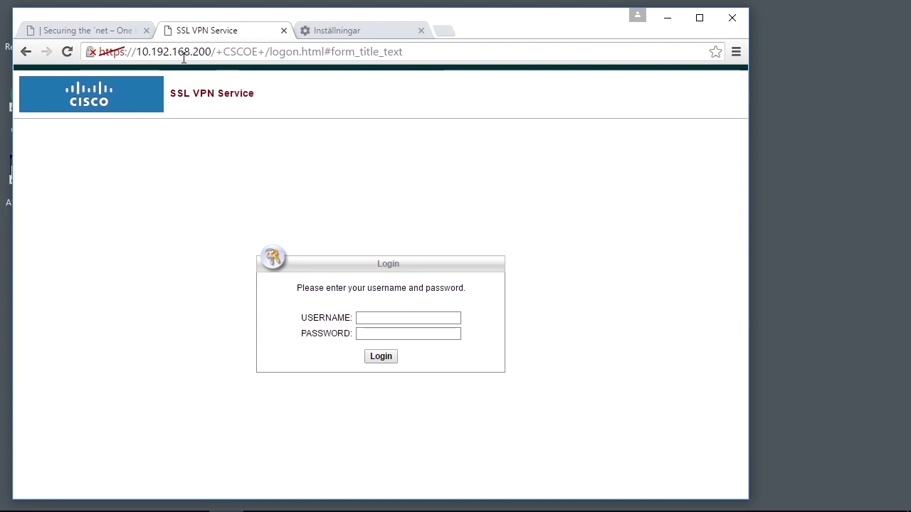
click(96, 30)
click(209, 35)
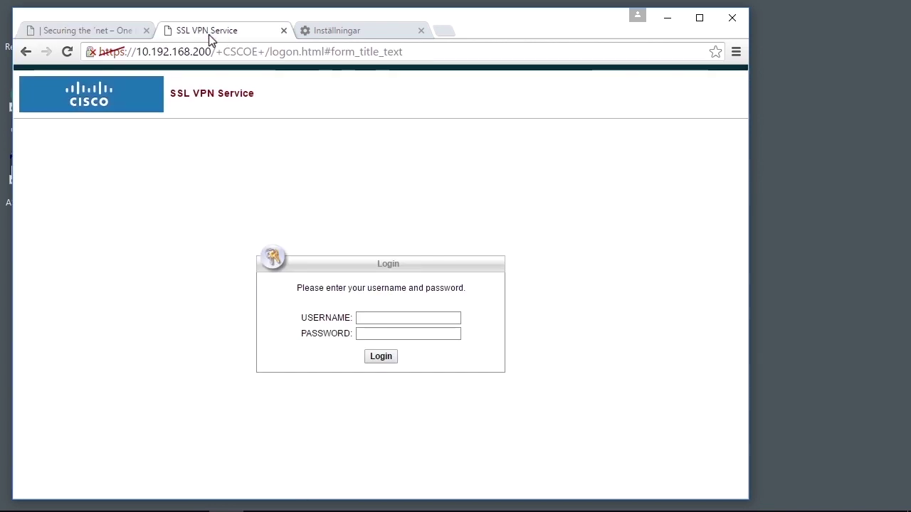
click(91, 53)
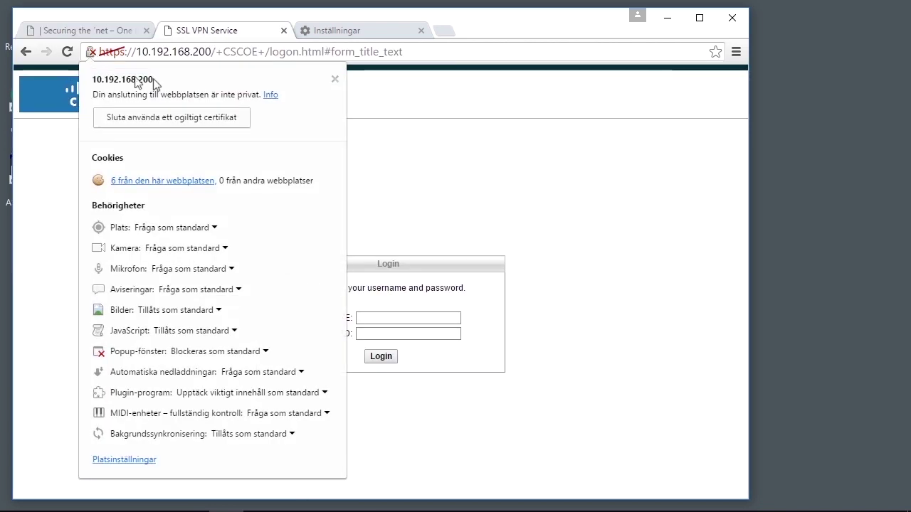
click(268, 96)
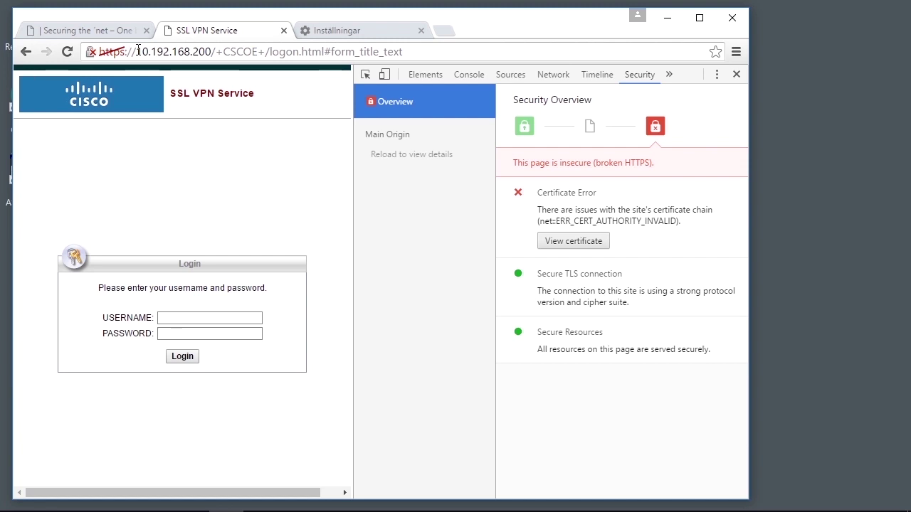
drag(211, 52, 136, 52)
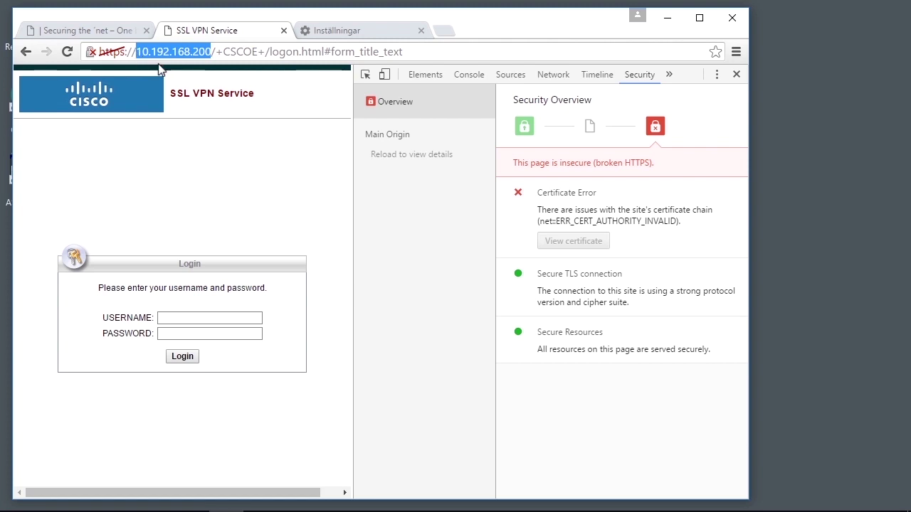
click(546, 241)
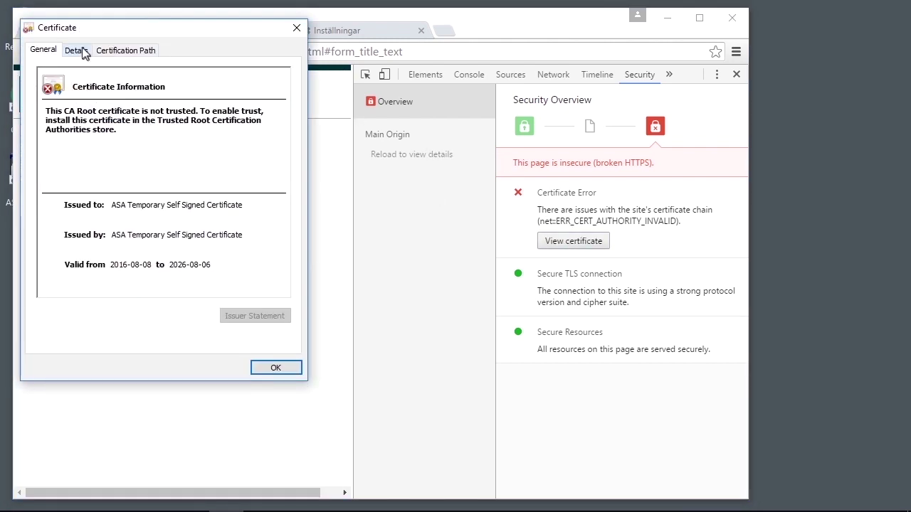
click(114, 51)
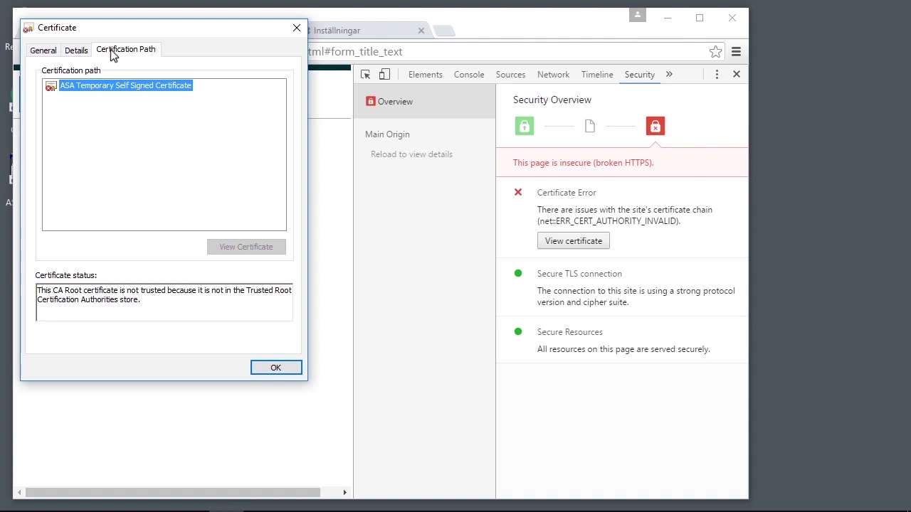
click(77, 50)
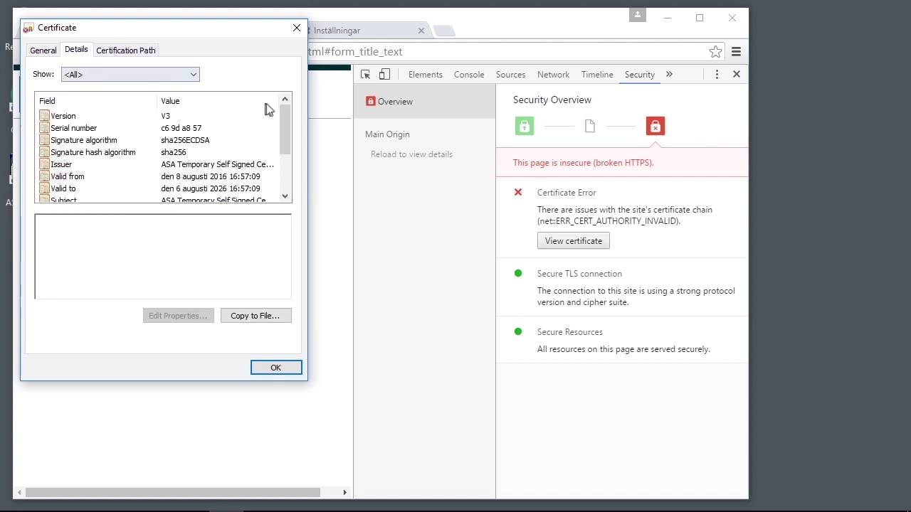
drag(282, 110, 284, 152)
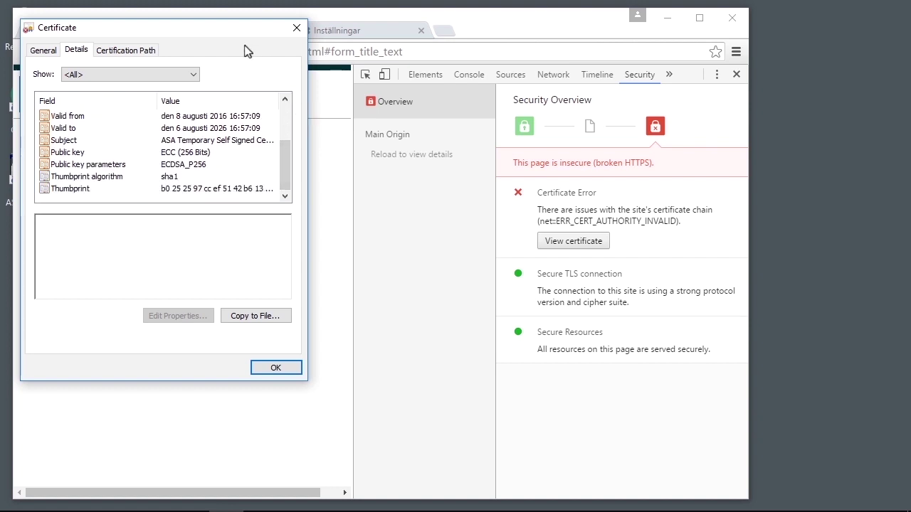
mouse_move(235, 32)
mouse_down()
mouse_move(270, 36)
mouse_move(242, 32)
mouse_up()
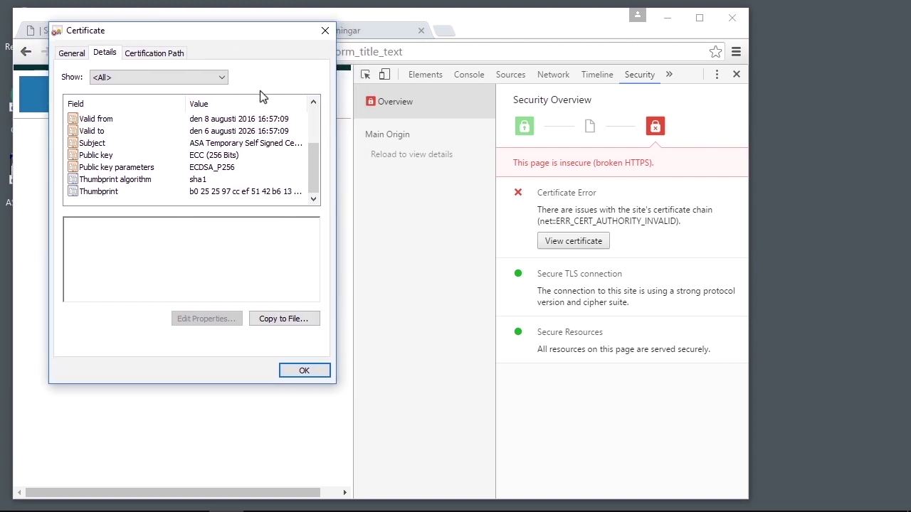
drag(311, 146, 311, 152)
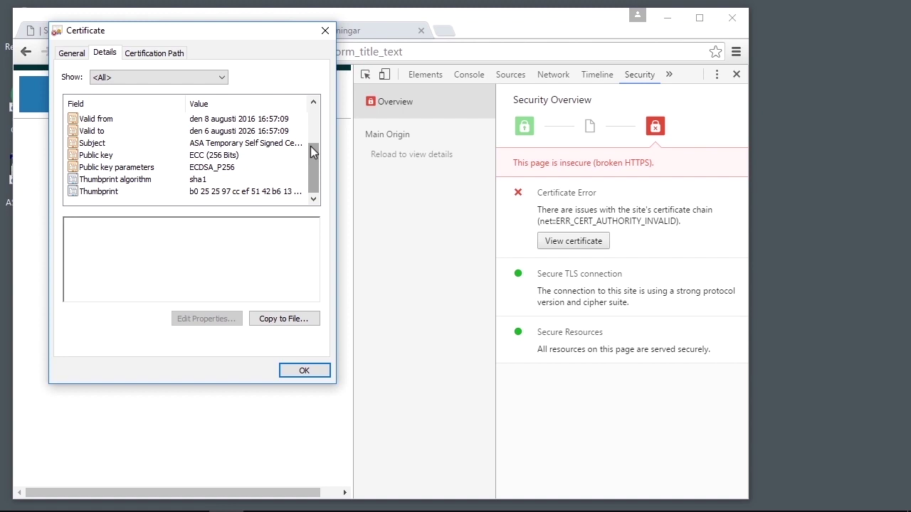
drag(310, 146, 310, 146)
click(326, 31)
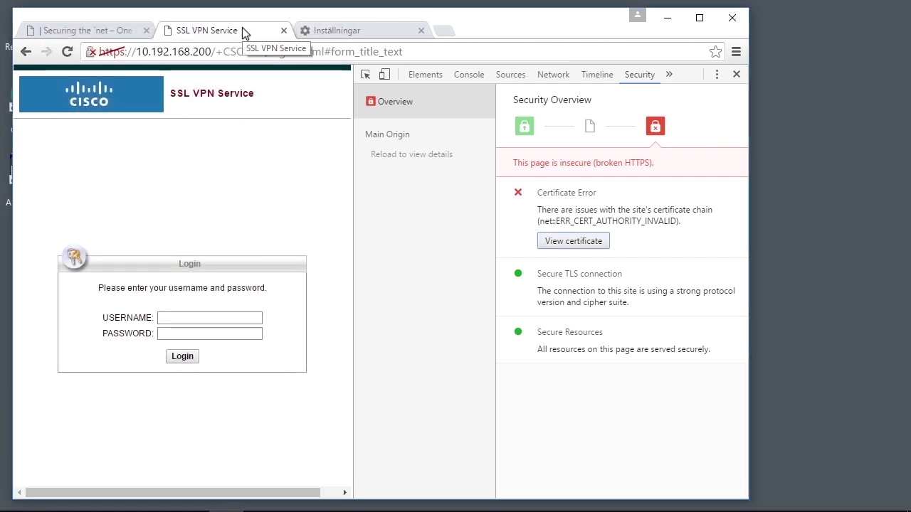